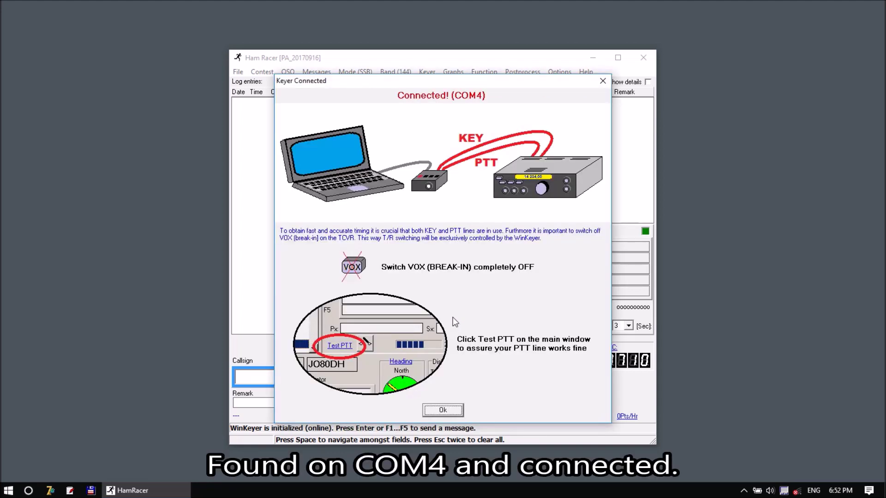
Dismiss the Keyer Connected confirmation for the WinKeyer found on COM4
{"action": "left_click", "coordinate": [446, 410]}
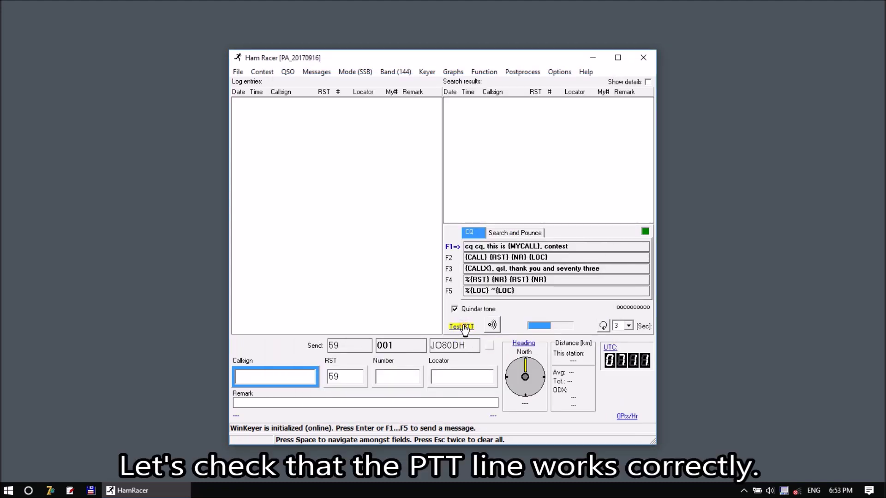
Test the PTT line for one second and check the voice keyer playback
{"action": "left_click", "coordinate": [465, 328]}
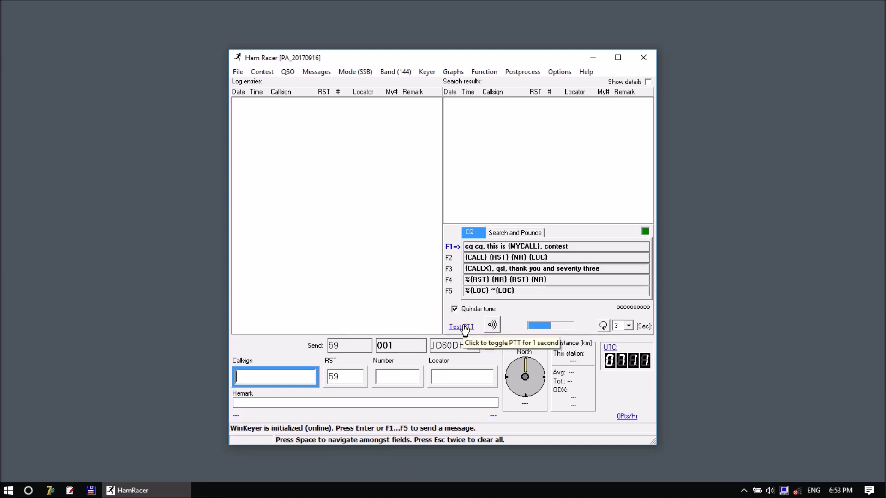
{"action": "left_click", "coordinate": [492, 325]}
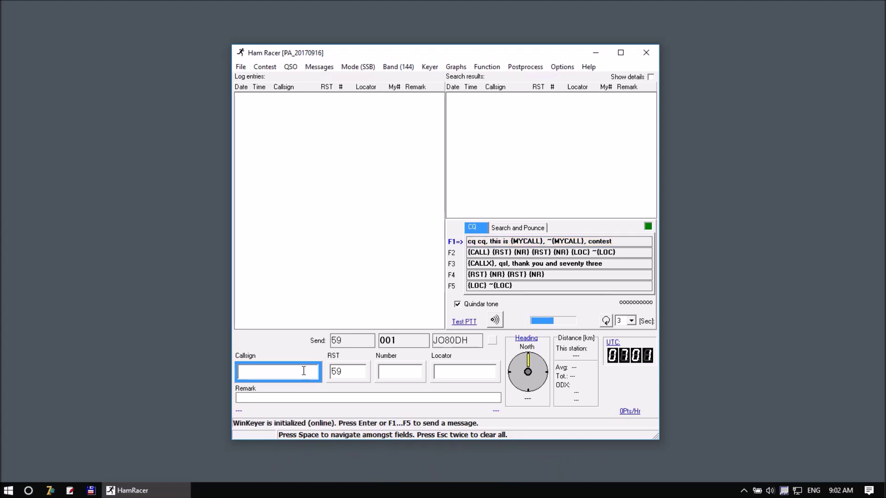
{"action": "type", "text": "SP"}
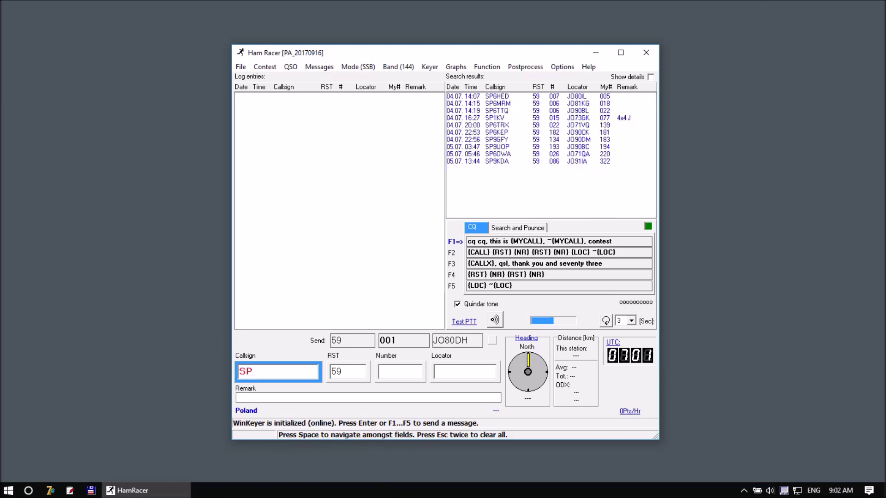
{"action": "type", "text": "6OWA"}
{"action": "key", "text": "Return"}
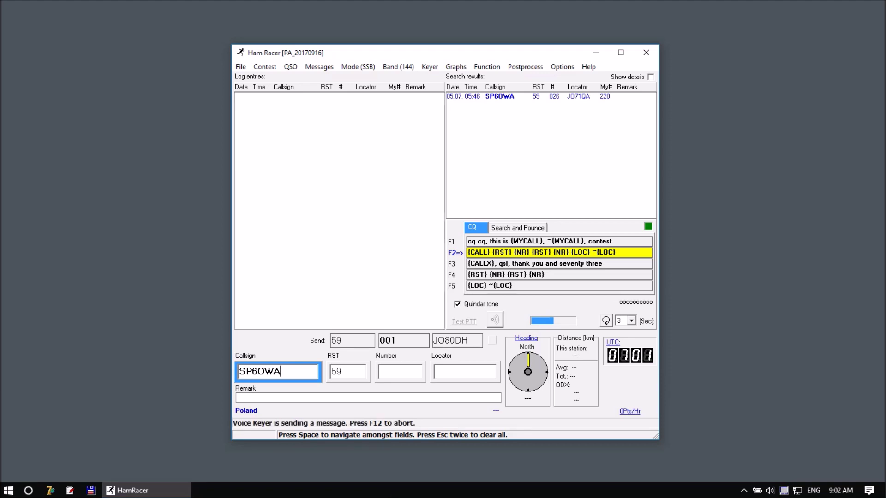
{"action": "key", "text": "space"}
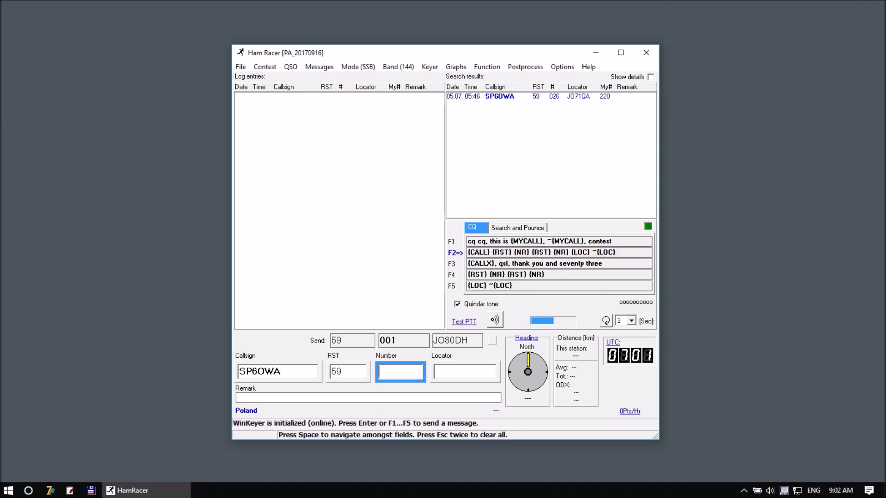
{"action": "type", "text": "001"}
{"action": "key", "text": "space"}
{"action": "type", "text": "JO71"}
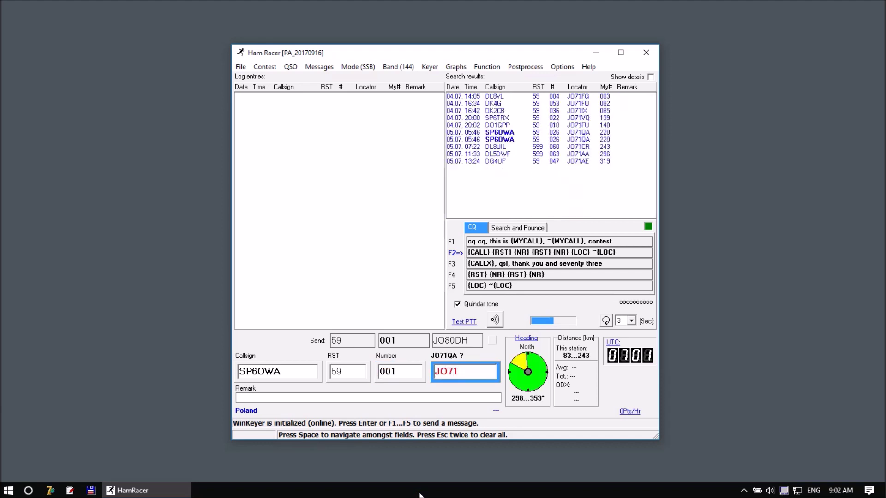
{"action": "type", "text": "QA"}
{"action": "key", "text": "Return"}
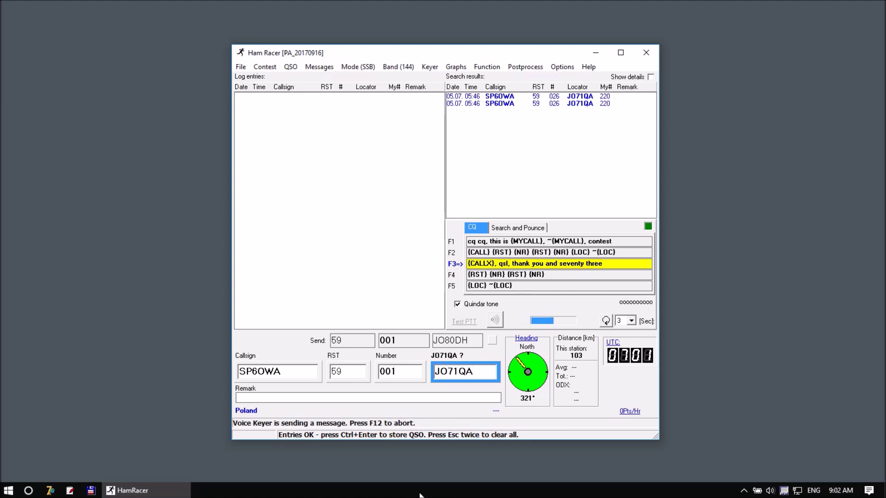
{"action": "key", "text": "ctrl+Return"}
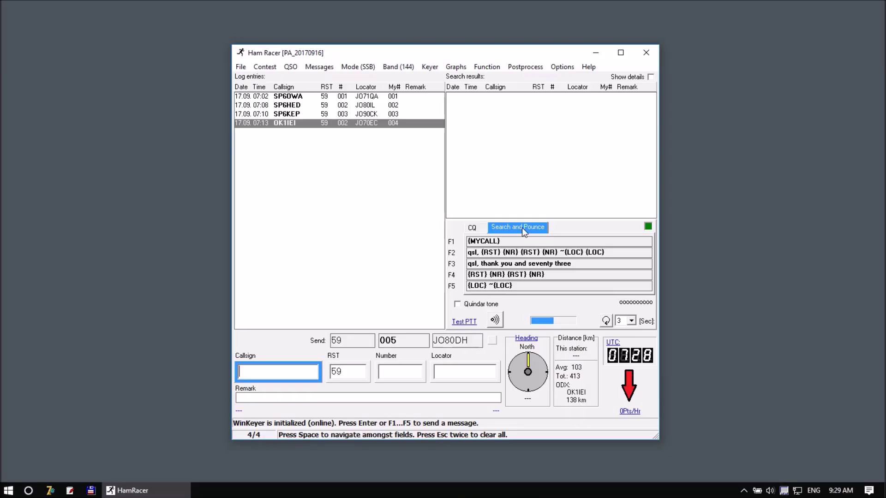
{"action": "type", "text": "S5"}
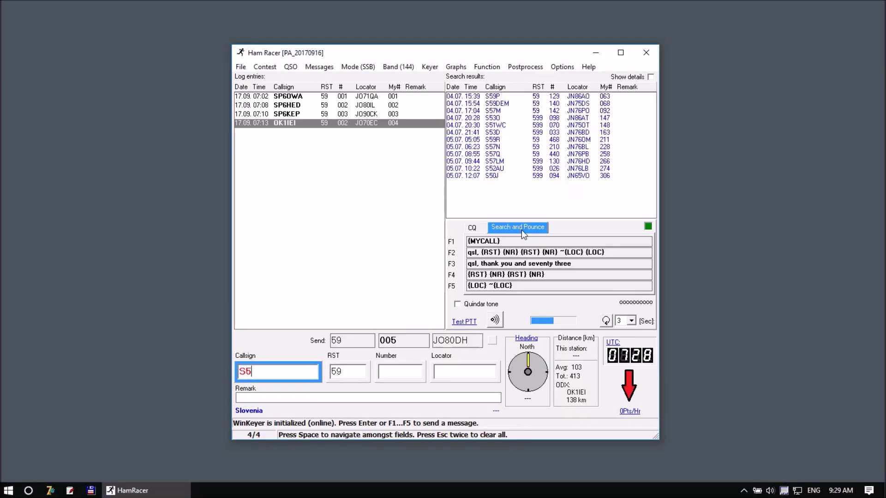
{"action": "type", "text": "7O"}
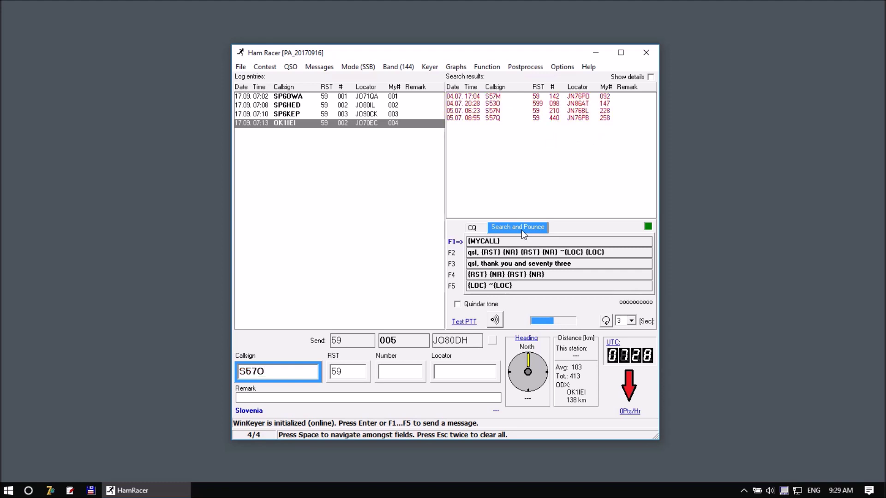
{"action": "key", "text": "Return"}
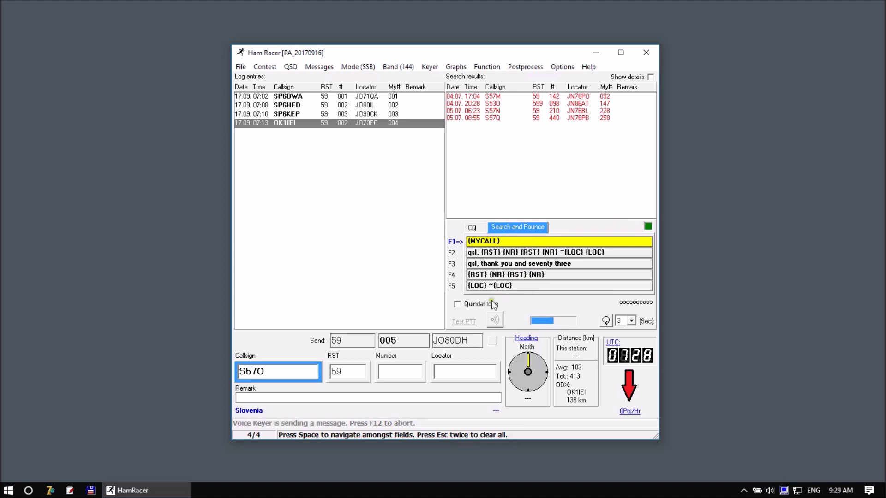
{"action": "left_click", "coordinate": [478, 304]}
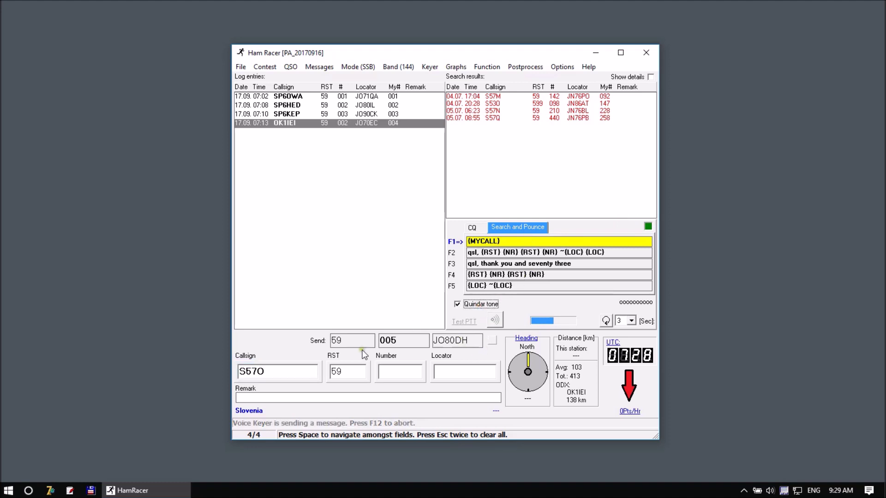
{"action": "left_click", "coordinate": [386, 371]}
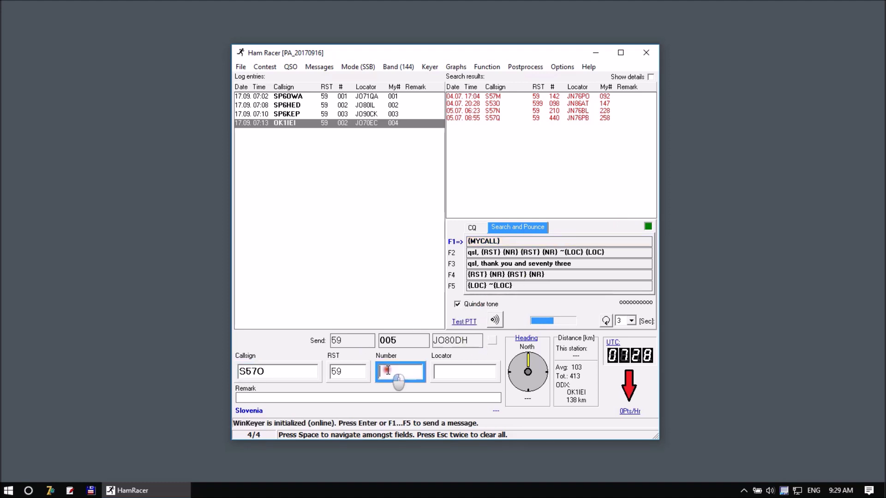
{"action": "key", "text": "ctrl+F1"}
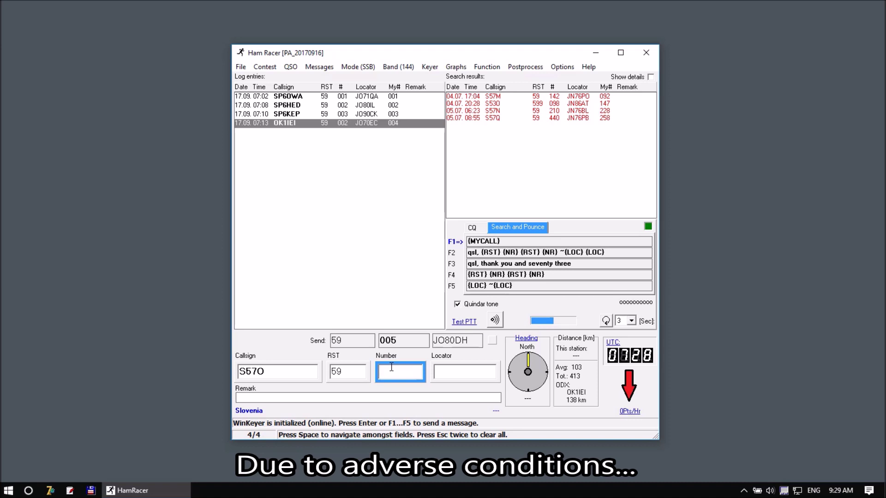
{"action": "key", "text": "shift+F1"}
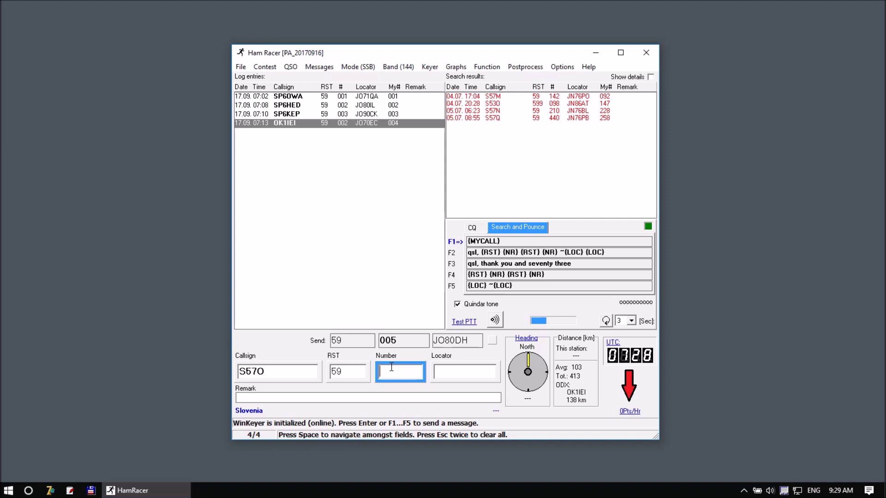
{"action": "type", "text": "029"}
{"action": "key", "text": "space"}
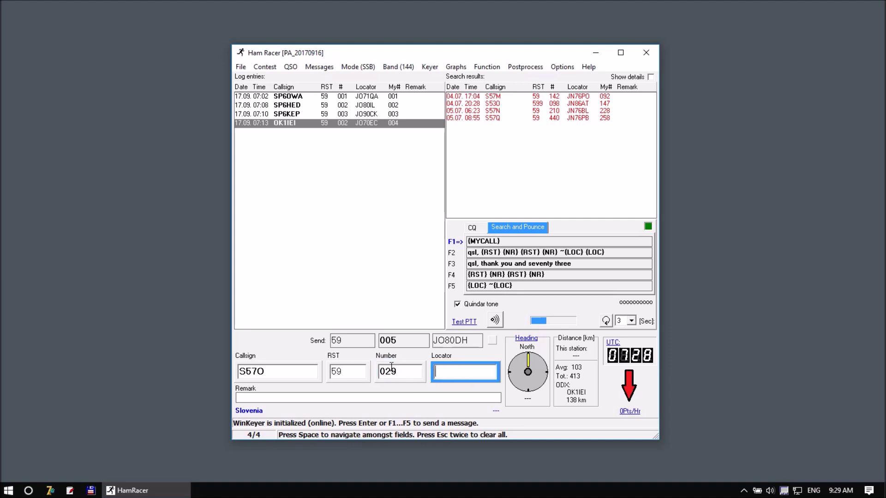
{"action": "type", "text": "JN"}
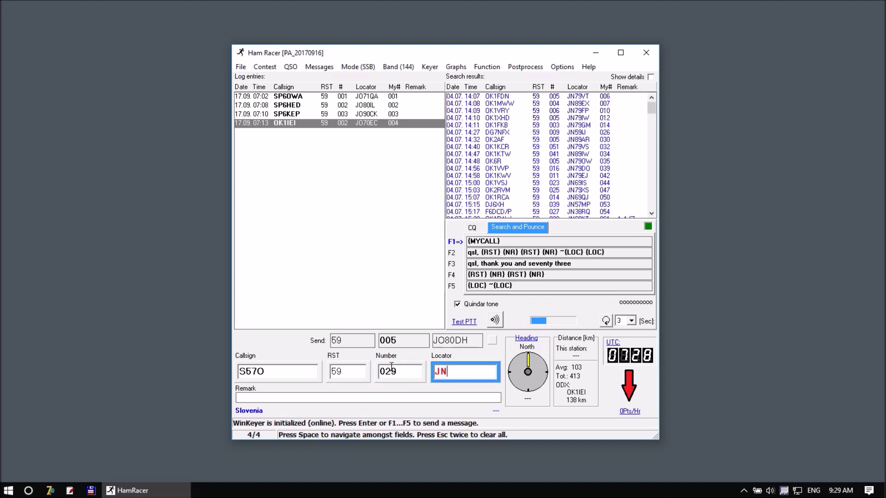
{"action": "type", "text": "86DT"}
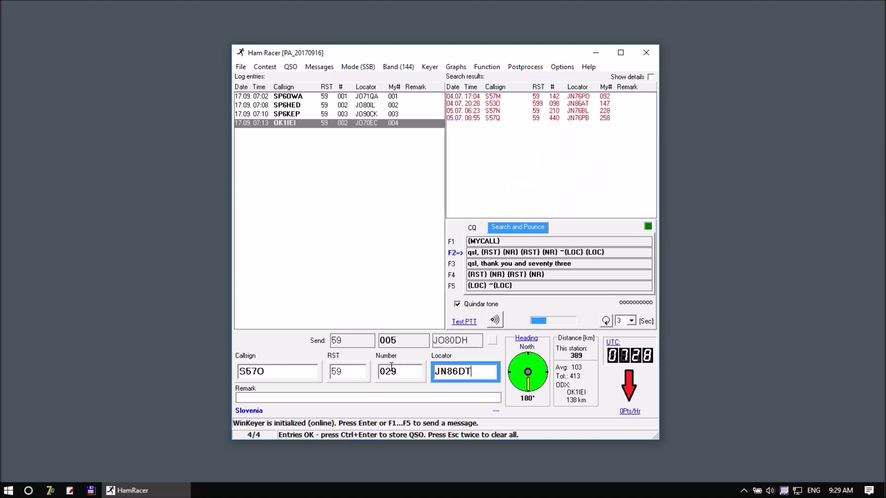
{"action": "key", "text": "Return"}
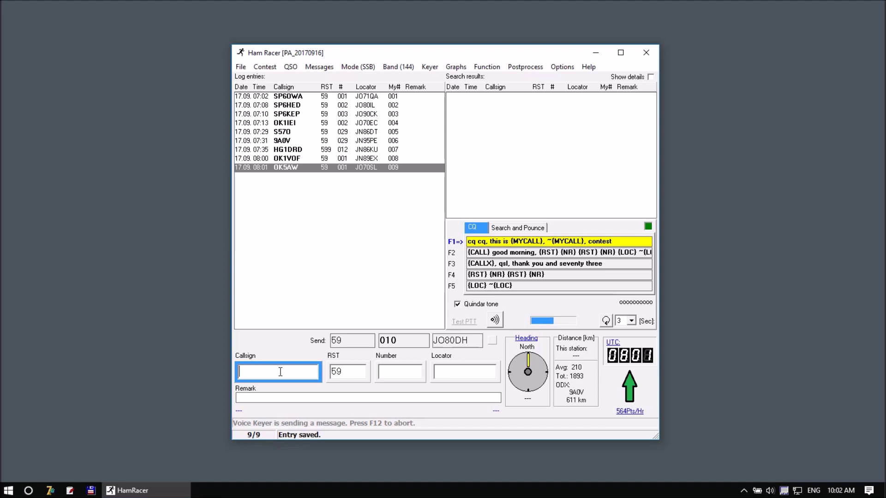
{"action": "type", "text": "OK"}
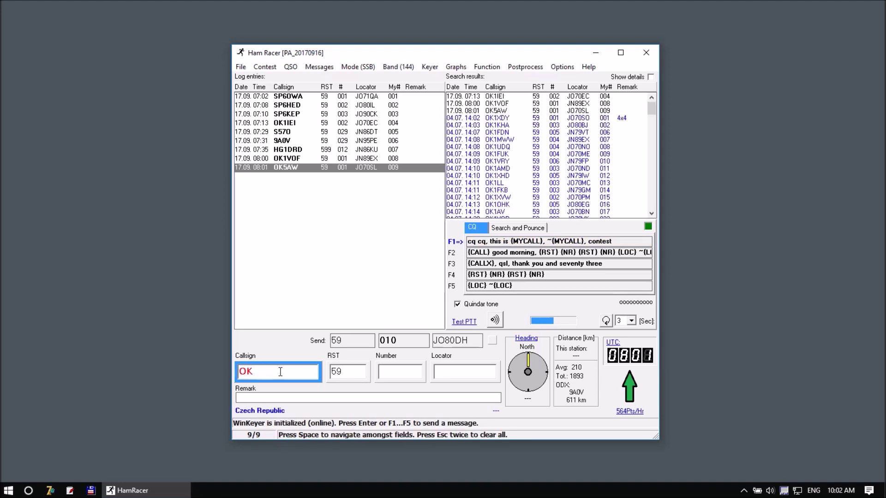
{"action": "type", "text": "1"}
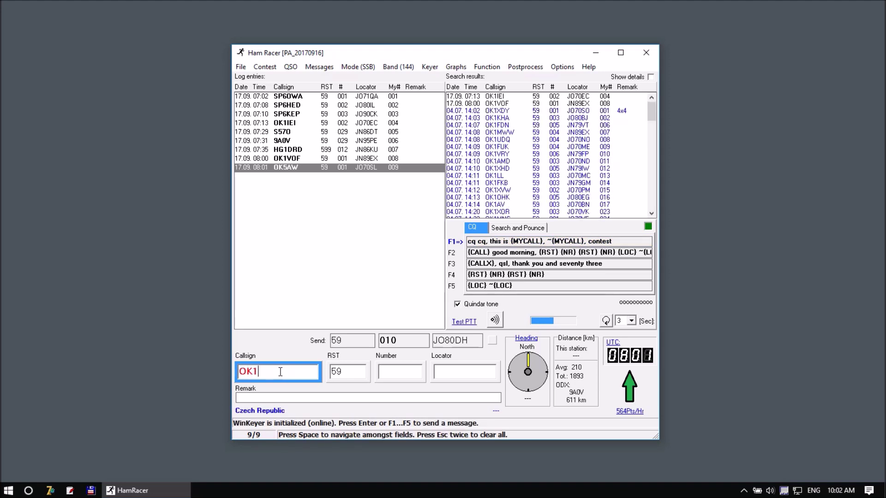
{"action": "type", "text": "IEI"}
{"action": "key", "text": "Return"}
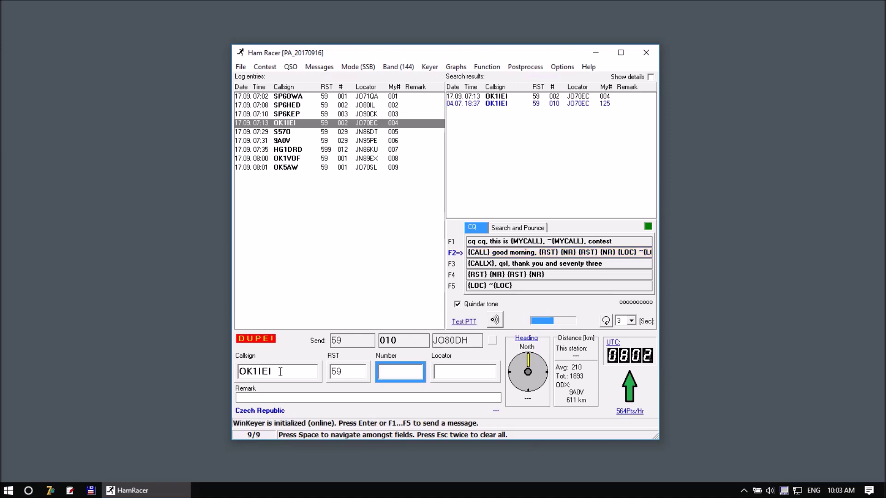
{"action": "type", "text": "002"}
{"action": "key", "text": "space"}
{"action": "type", "text": "J"}
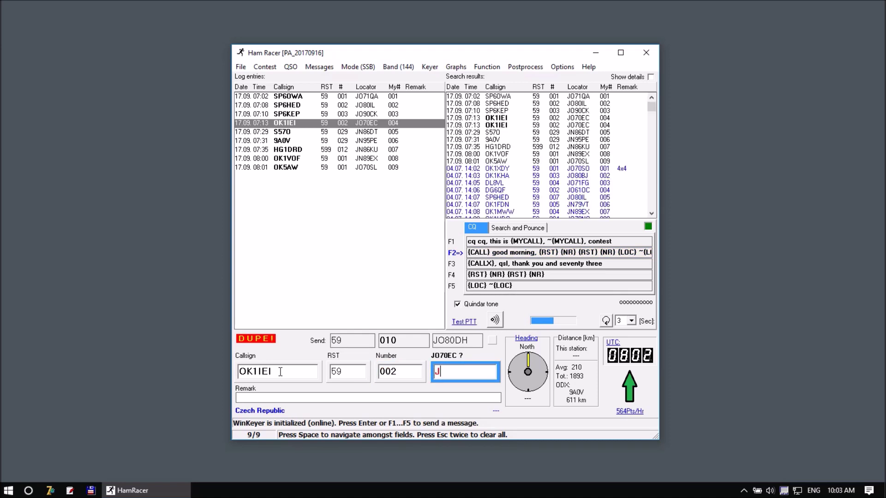
{"action": "type", "text": "O70EC"}
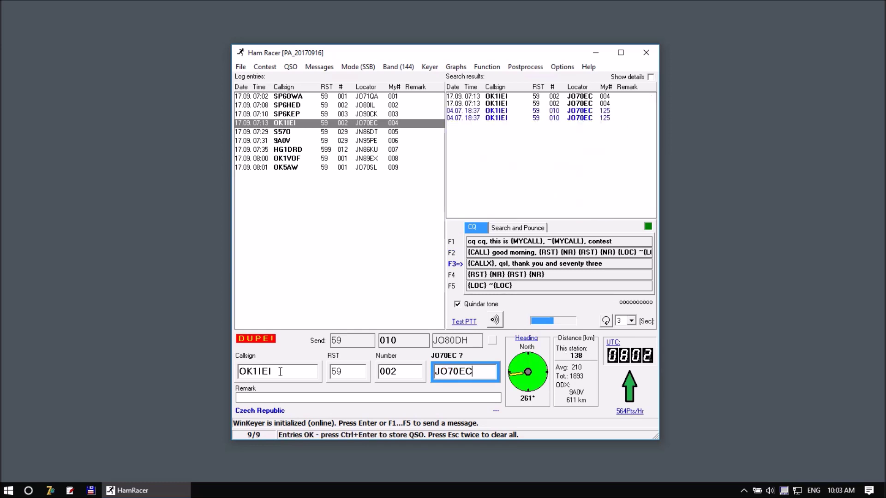
{"action": "key", "text": "Return"}
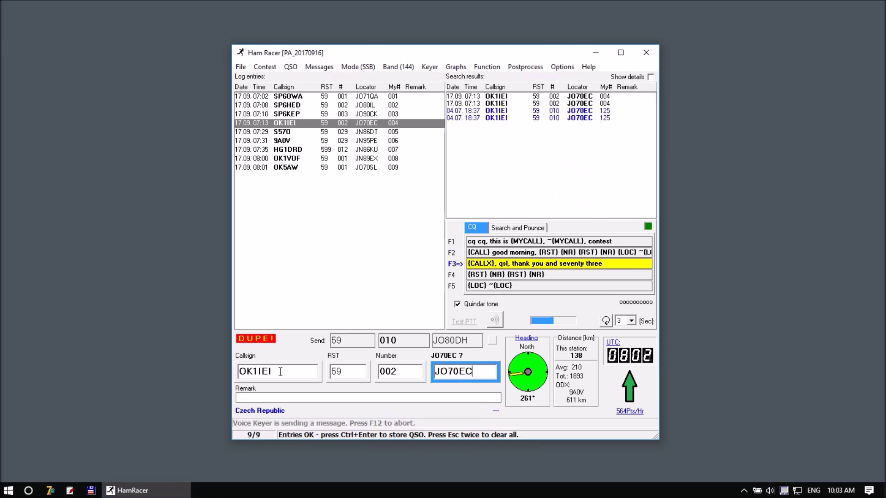
{"action": "key", "text": "ctrl+Return"}
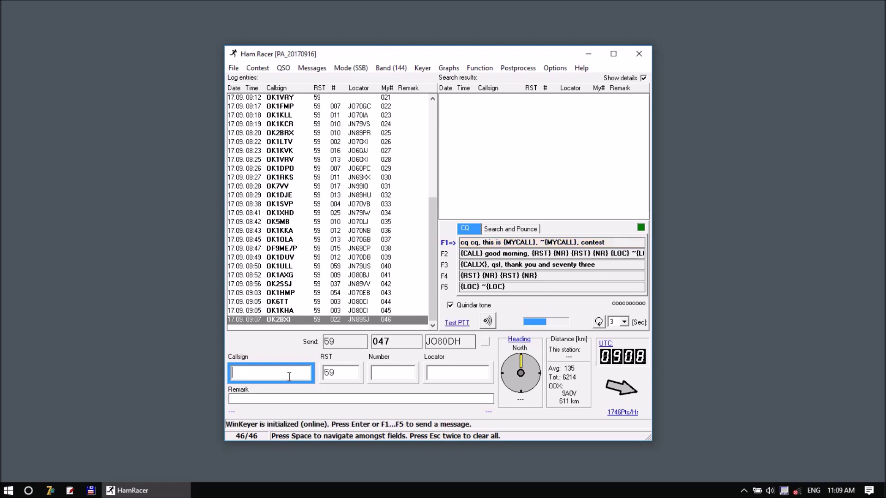
Call 9A1DL with the greeting exchange, entering number 016 and locator JN85WP
{"action": "type", "text": "9A"}
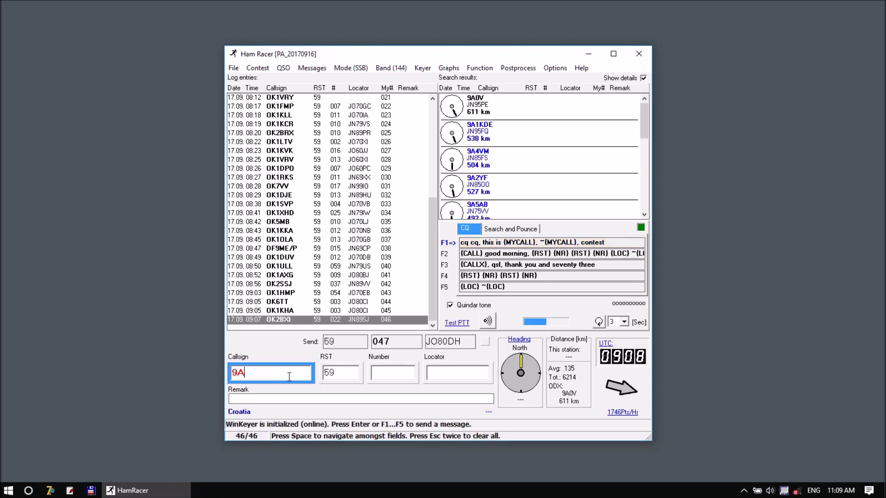
{"action": "type", "text": "1DL"}
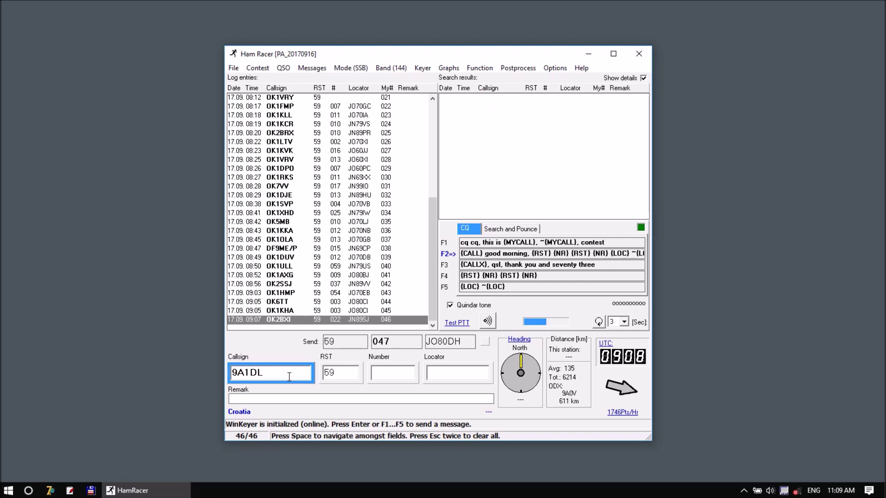
{"action": "key", "text": "Return"}
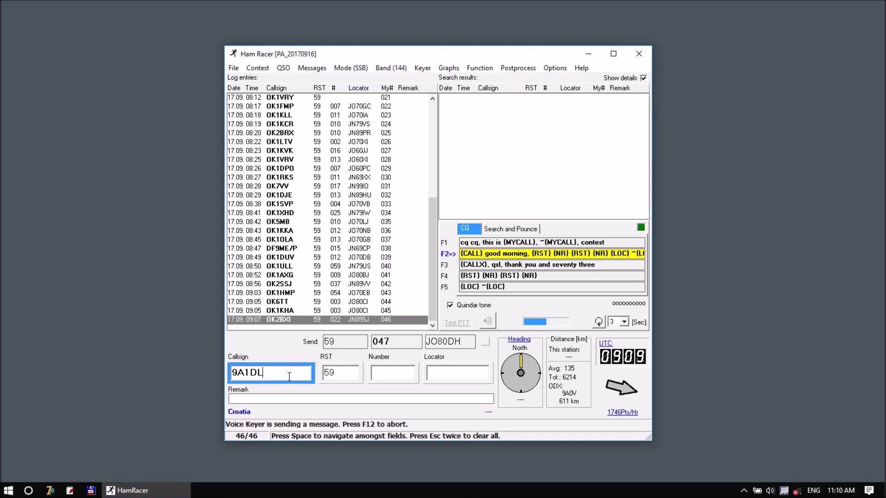
{"action": "key", "text": "space"}
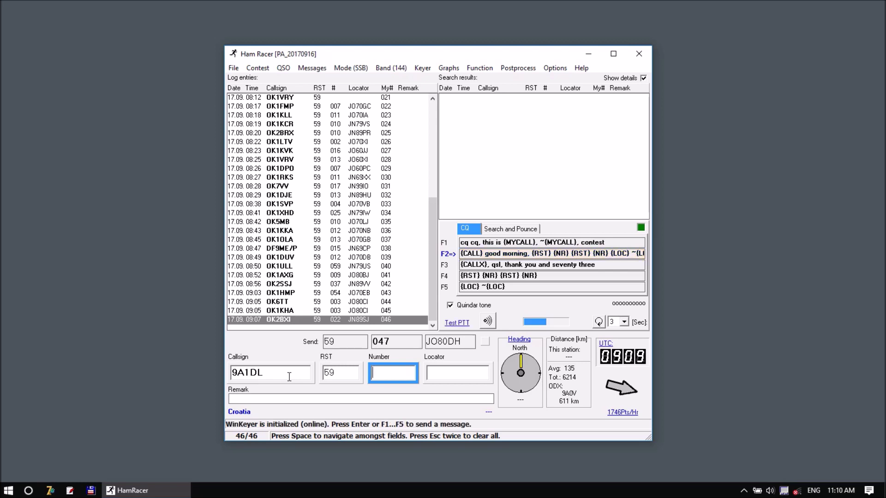
{"action": "type", "text": "016"}
{"action": "key", "text": "space"}
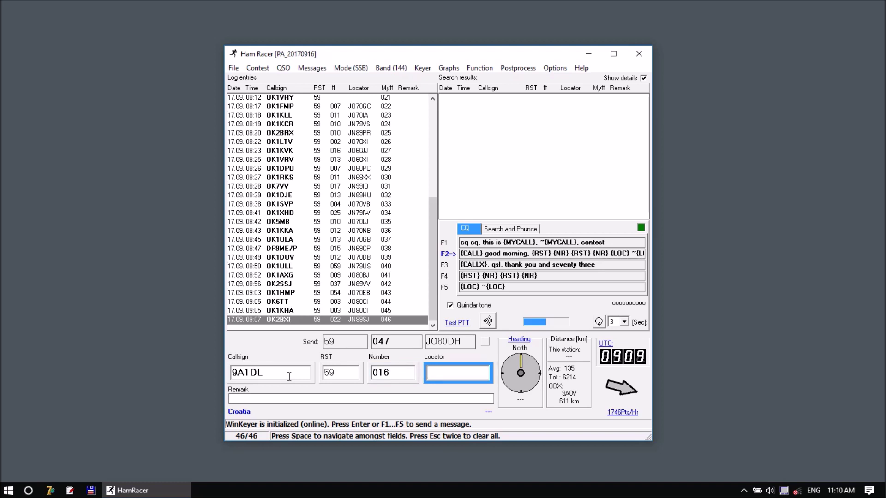
{"action": "type", "text": "JN85W"}
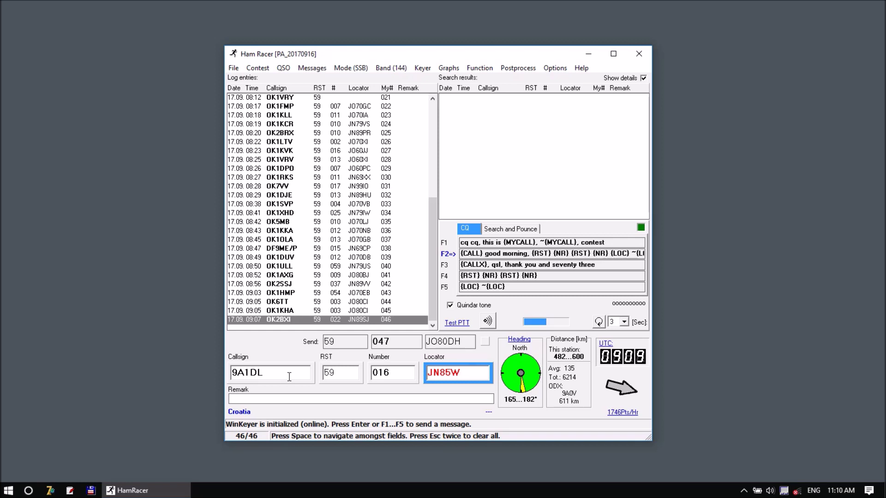
{"action": "type", "text": "P"}
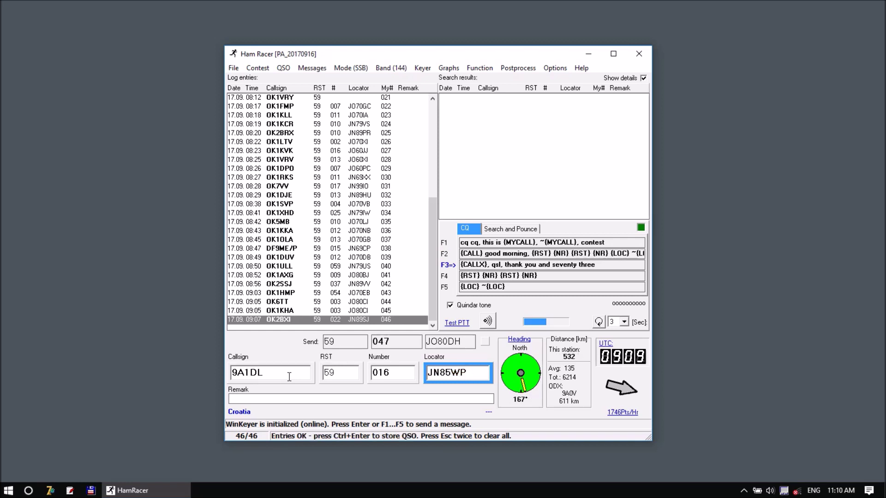
Repeat own locator, correct theirs to JN85WF, send thanks, store the QSO and call CQ
{"action": "key", "text": "F5"}
{"action": "key", "text": "BackSpace"}
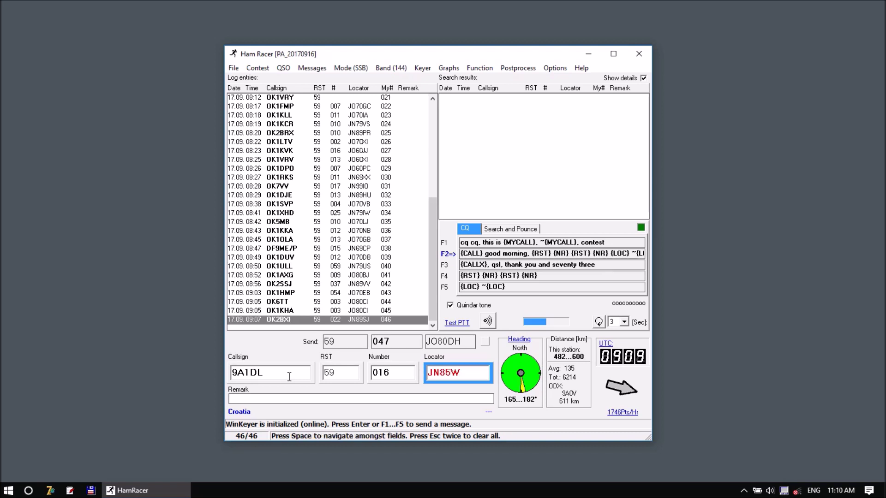
{"action": "type", "text": "F"}
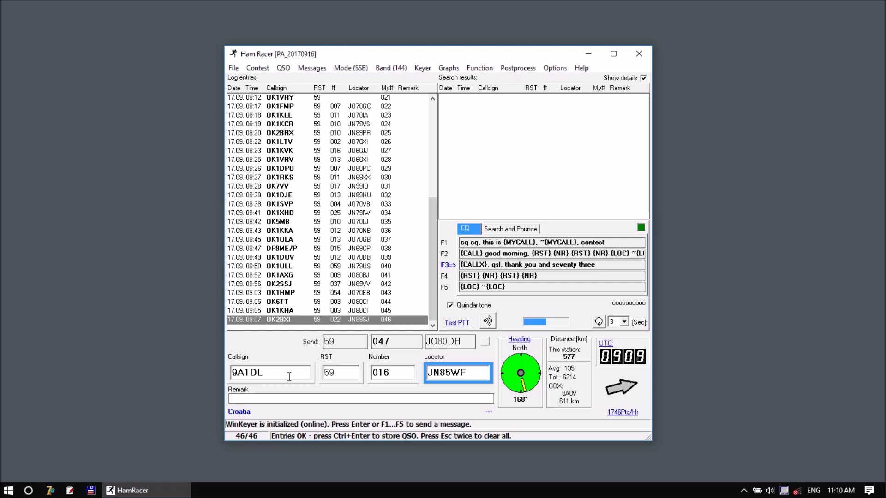
{"action": "key", "text": "Return"}
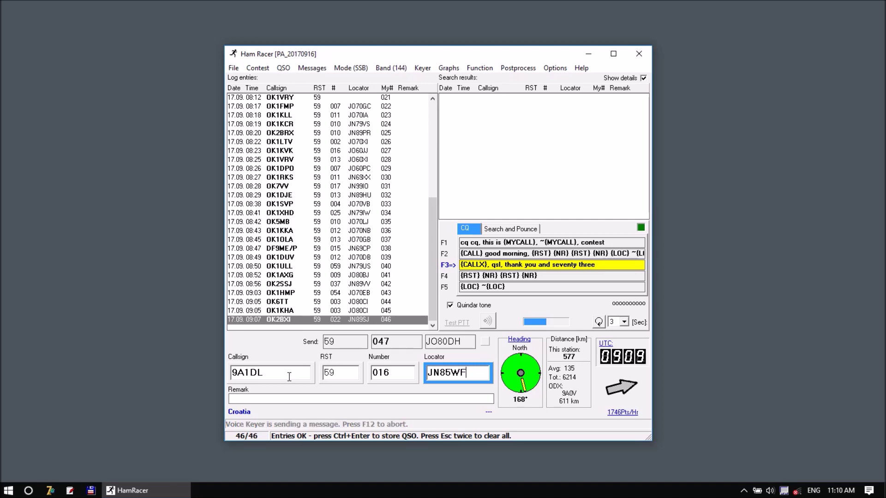
{"action": "key", "text": "ctrl+Return"}
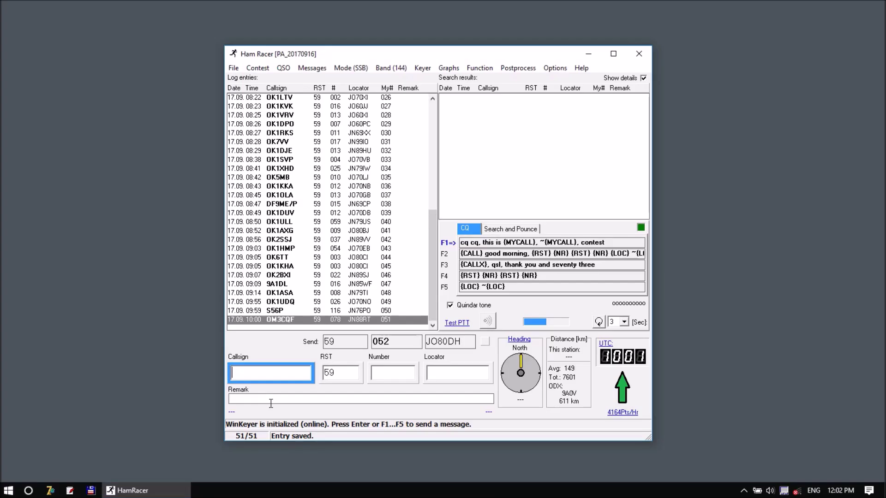
{"action": "key", "text": "F1"}
{"action": "type", "text": "1PAB"}
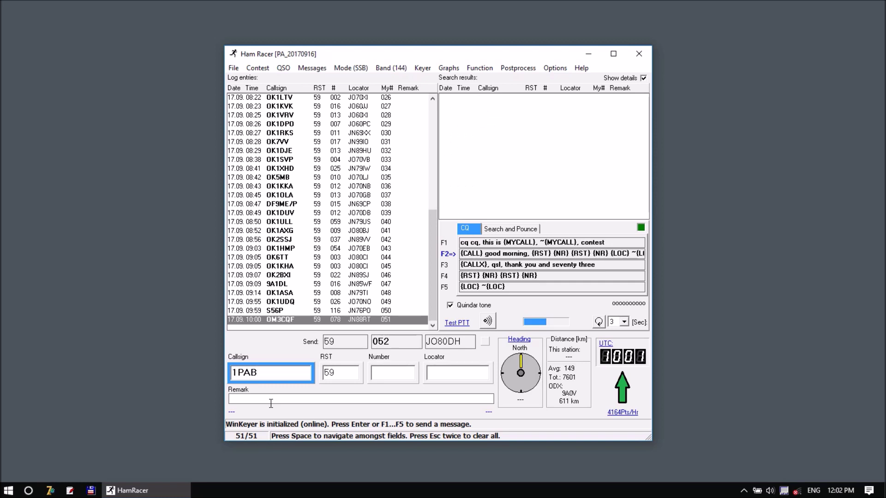
{"action": "key", "text": "F3"}
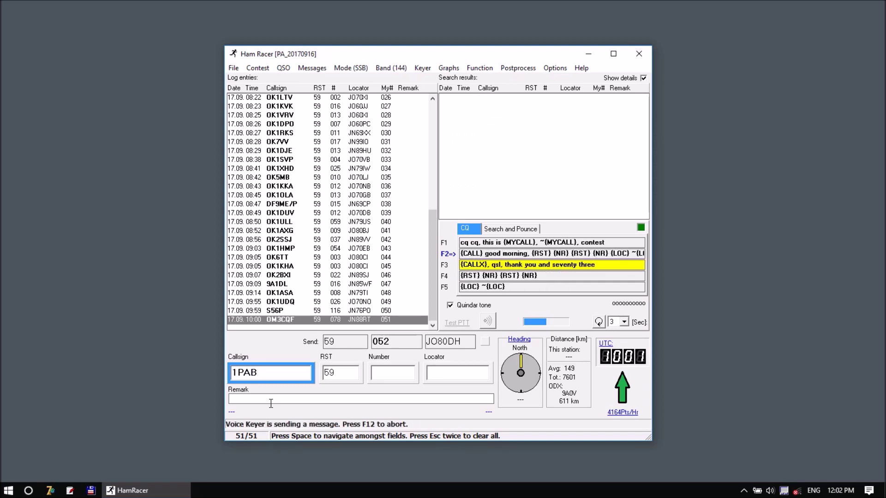
{"action": "key", "text": "Home"}
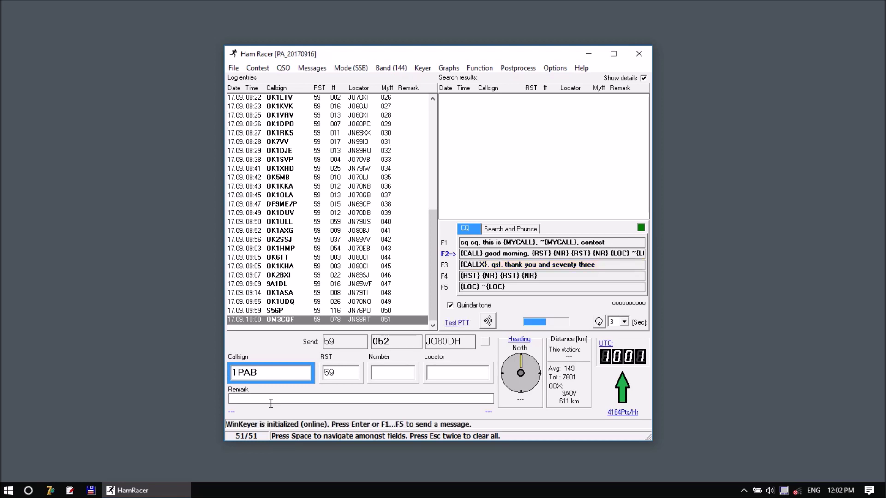
{"action": "type", "text": "OE"}
{"action": "key", "text": "Return"}
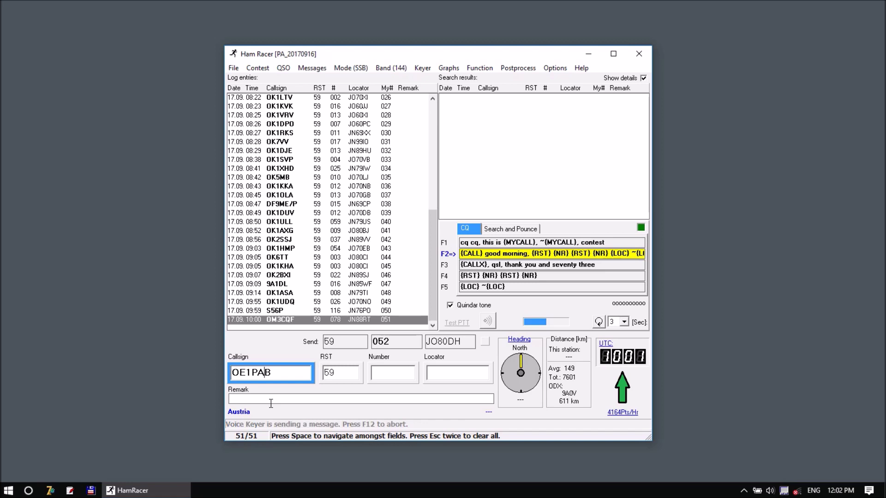
{"action": "key", "text": "space"}
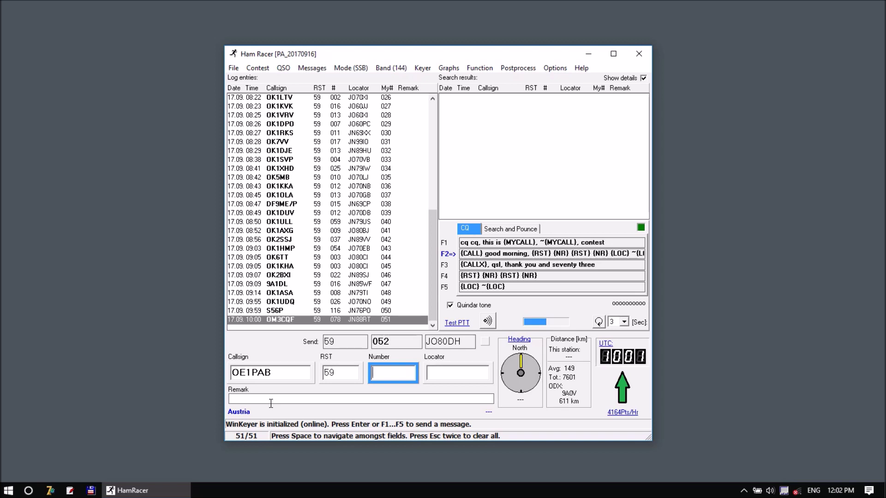
{"action": "key", "text": "F5"}
{"action": "key", "text": "ctrl+Page_Down"}
{"action": "key", "text": "ctrl+Page_Down"}
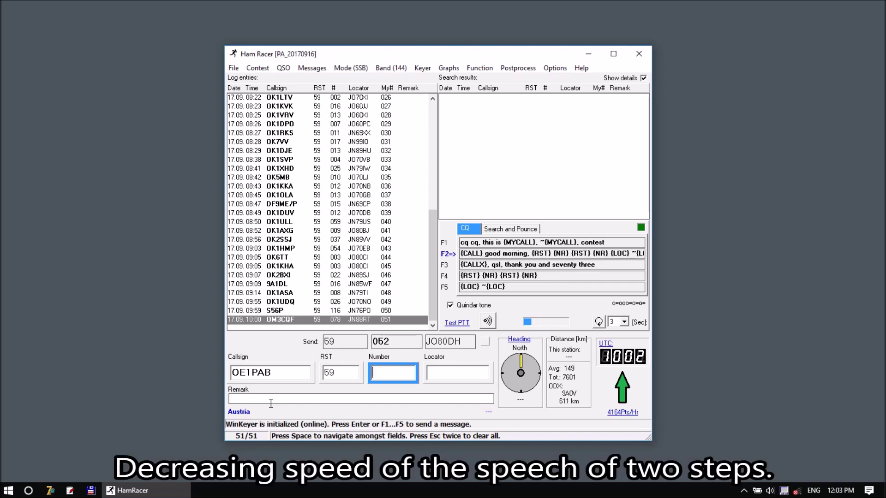
{"action": "key", "text": "F5"}
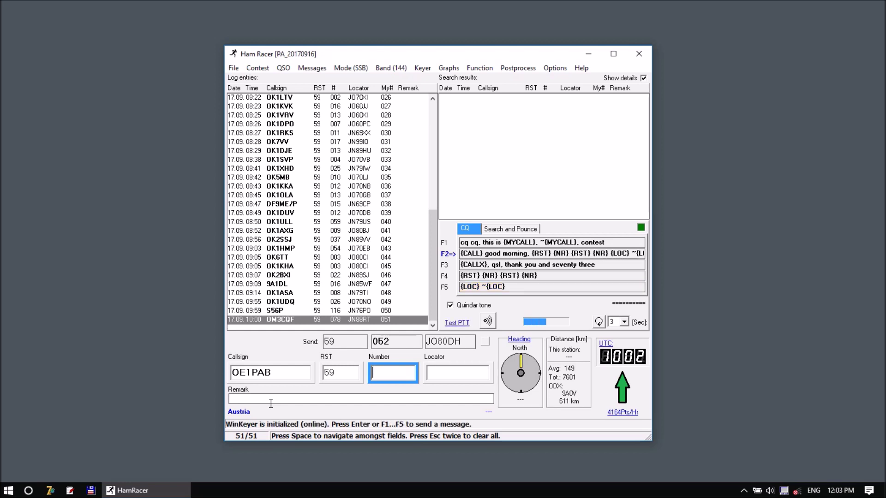
{"action": "type", "text": "020"}
{"action": "key", "text": "space"}
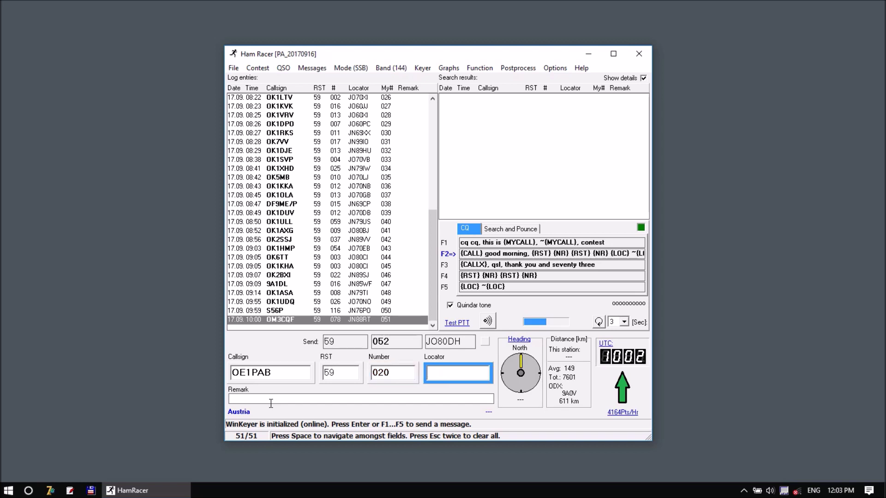
{"action": "type", "text": "JN88"}
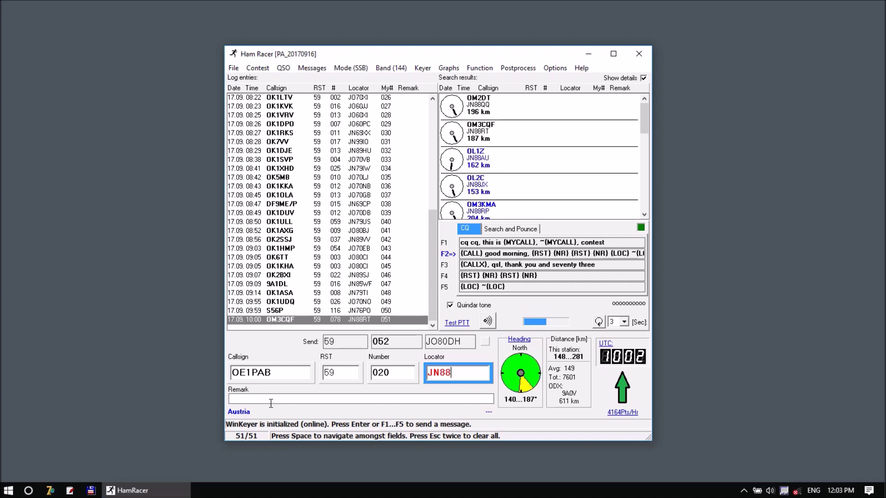
{"action": "type", "text": "FJ"}
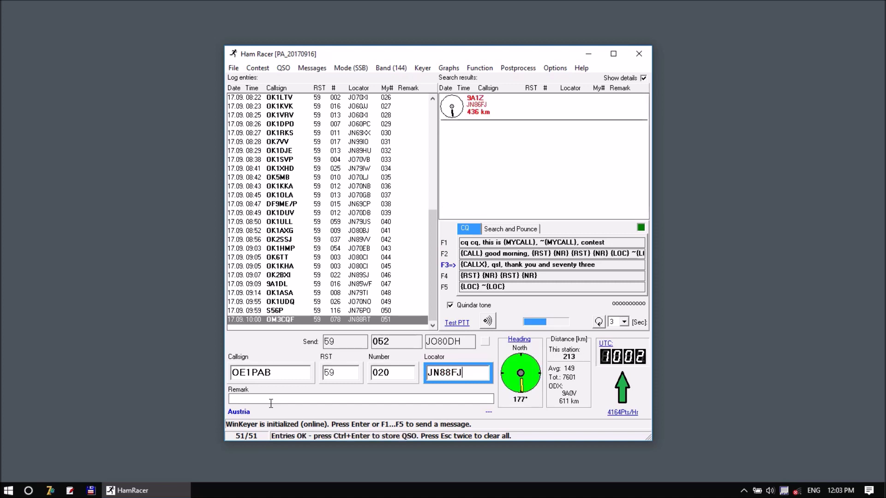
{"action": "key", "text": "Return"}
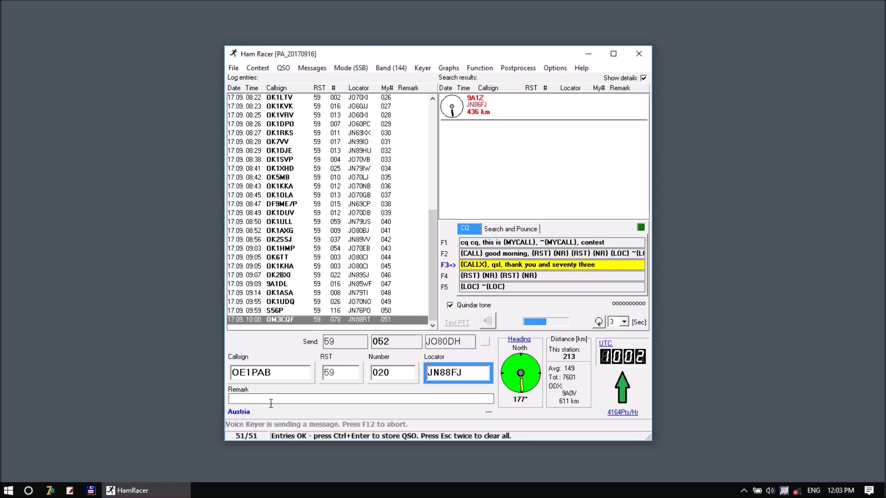
{"action": "key", "text": "Return"}
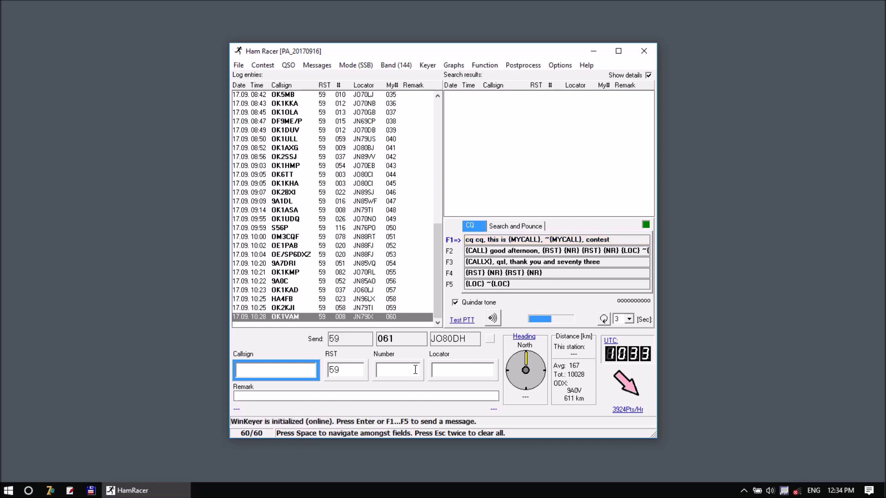
{"action": "type", "text": "OK1GTH"}
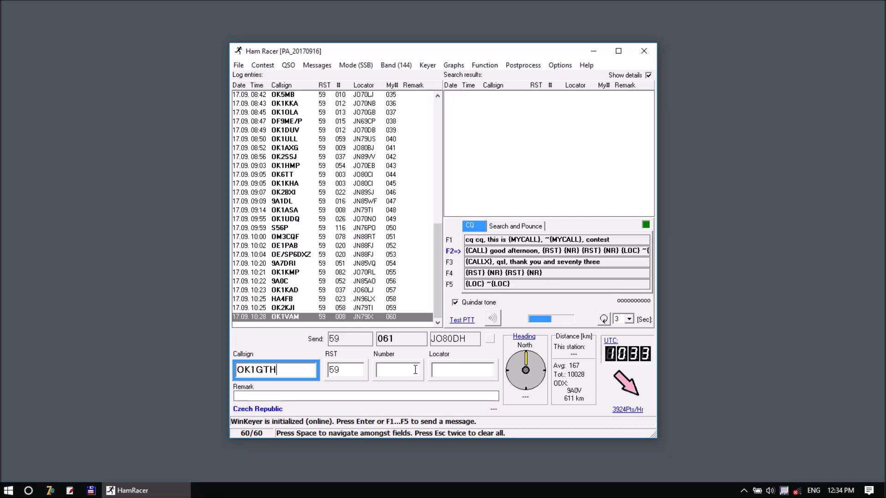
{"action": "key", "text": "Return"}
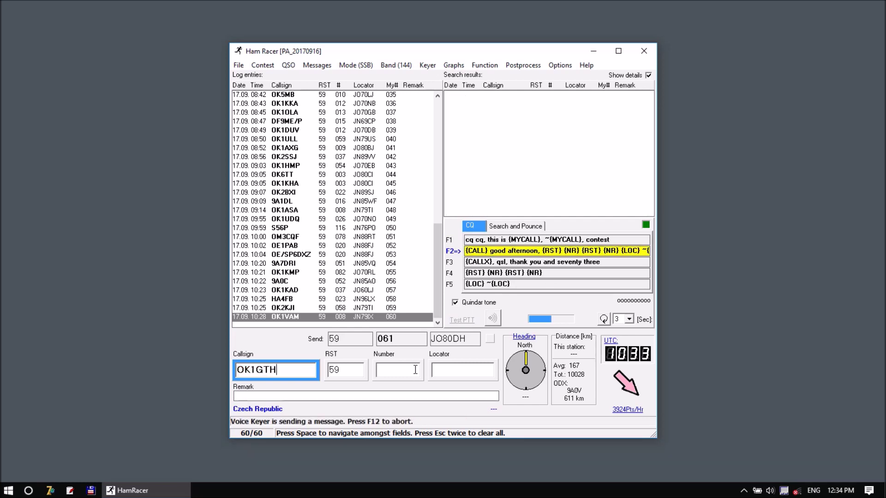
{"action": "left_click", "coordinate": [415, 370]}
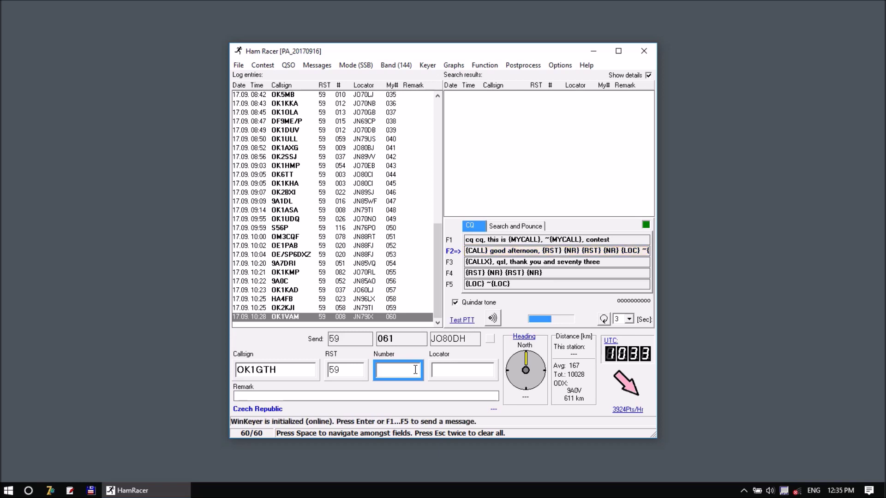
{"action": "type", "text": "182"}
{"action": "key", "text": "space"}
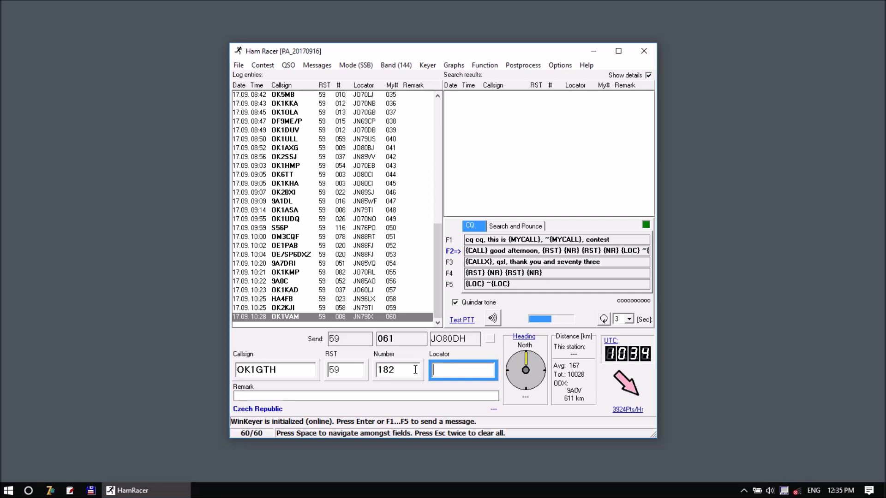
{"action": "type", "text": "JN69OU"}
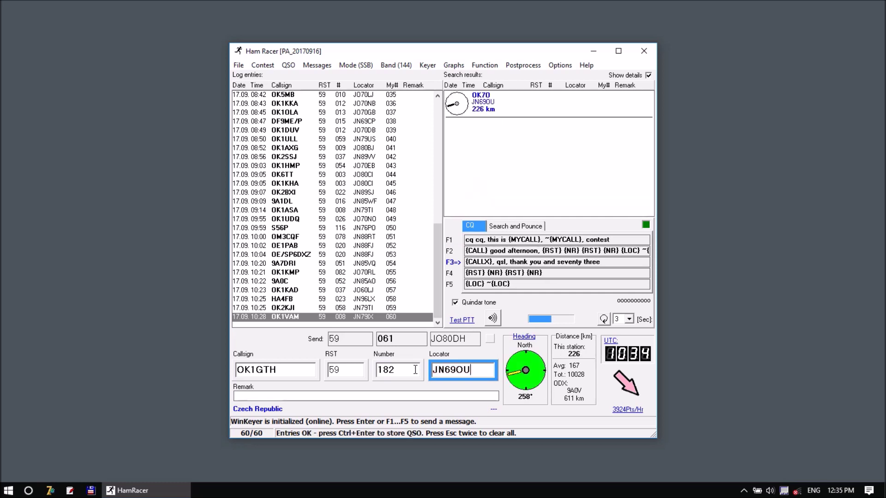
{"action": "key", "text": "Return"}
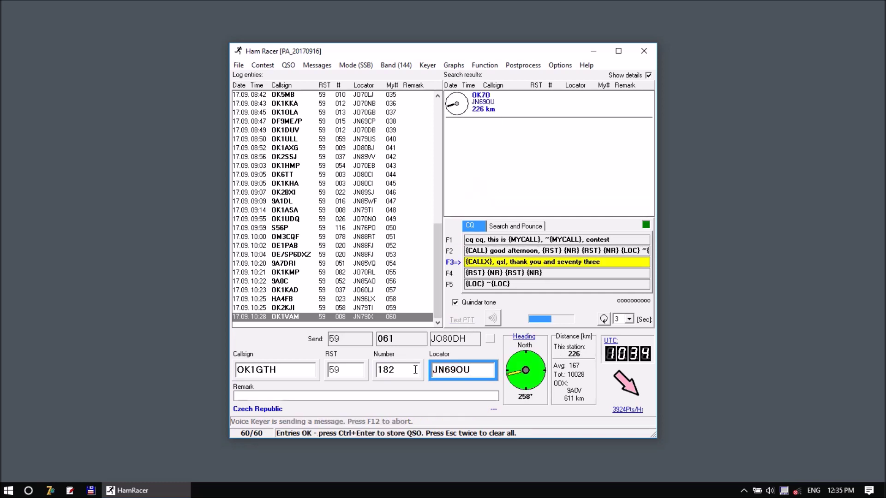
{"action": "key", "text": "ctrl+Return"}
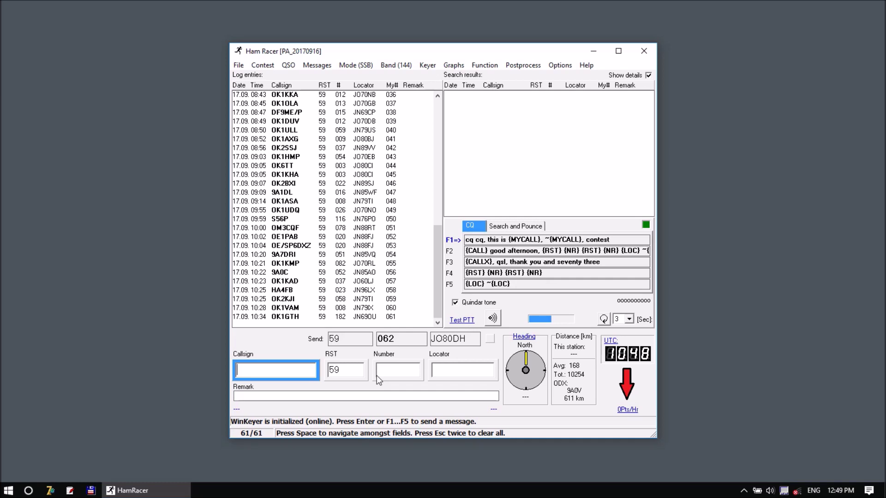
Enter callsign 9A1E, switch to the Search and Pounce messages, and voice my callsign
{"action": "type", "text": "9"}
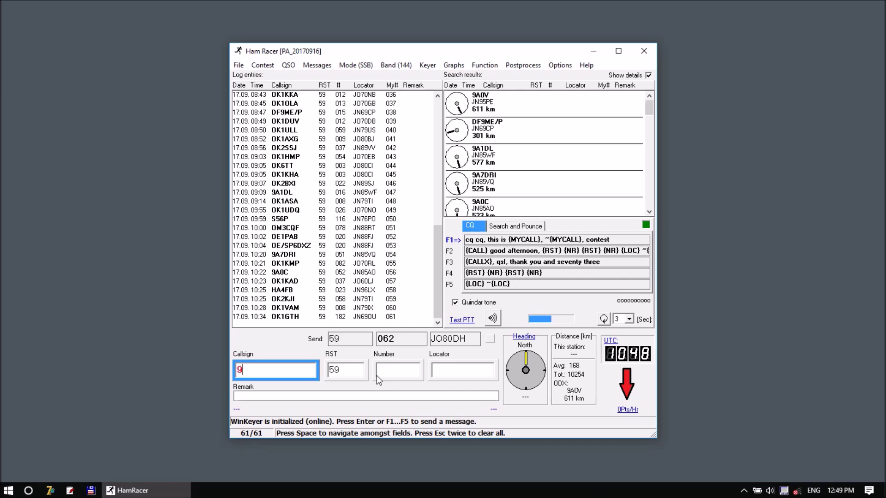
{"action": "type", "text": "9"}
{"action": "key", "text": "BackSpace"}
{"action": "type", "text": "A1E"}
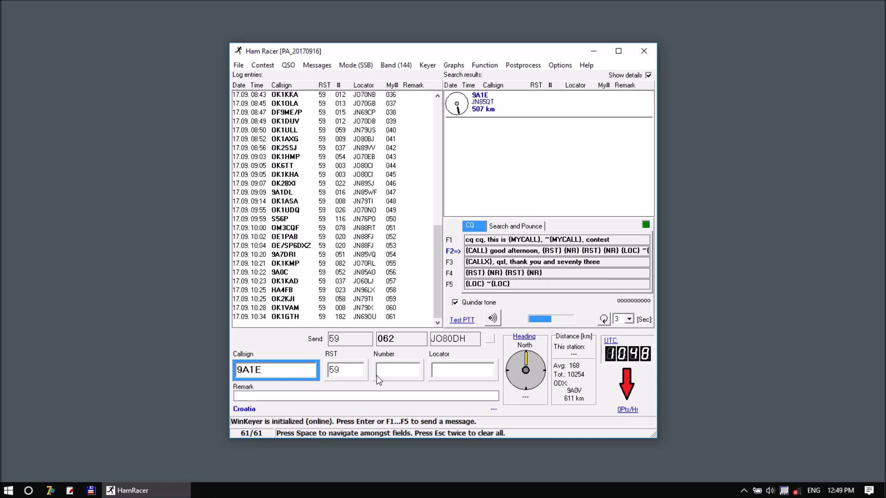
{"action": "key", "text": "alt+m"}
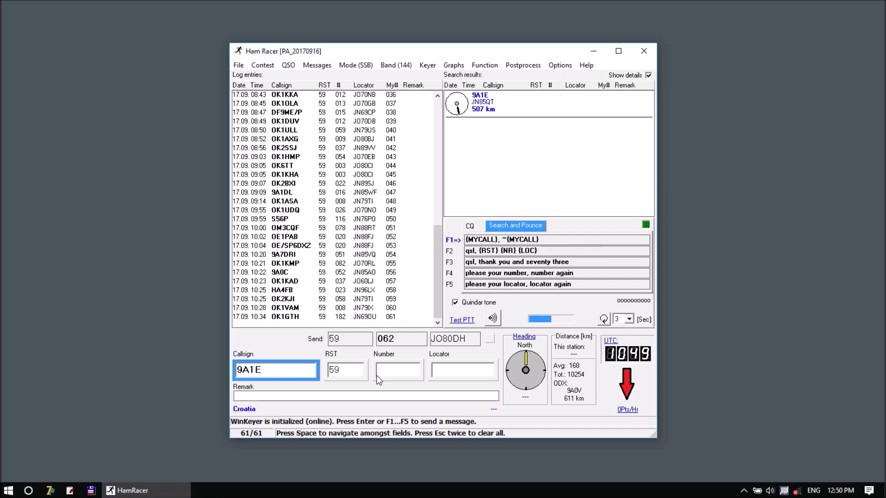
{"action": "key", "text": "Return"}
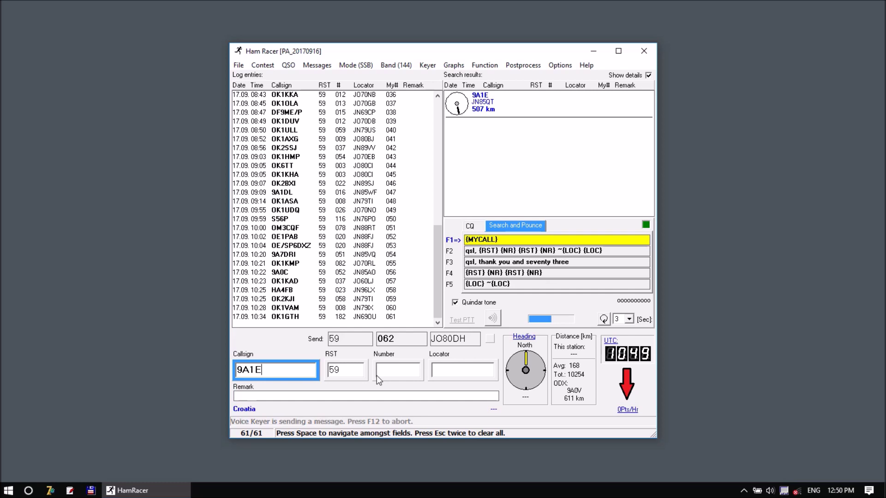
Enter number 079 and locator JN85QT, send the exchange, and store the 9A1E contact
{"action": "key", "text": "space"}
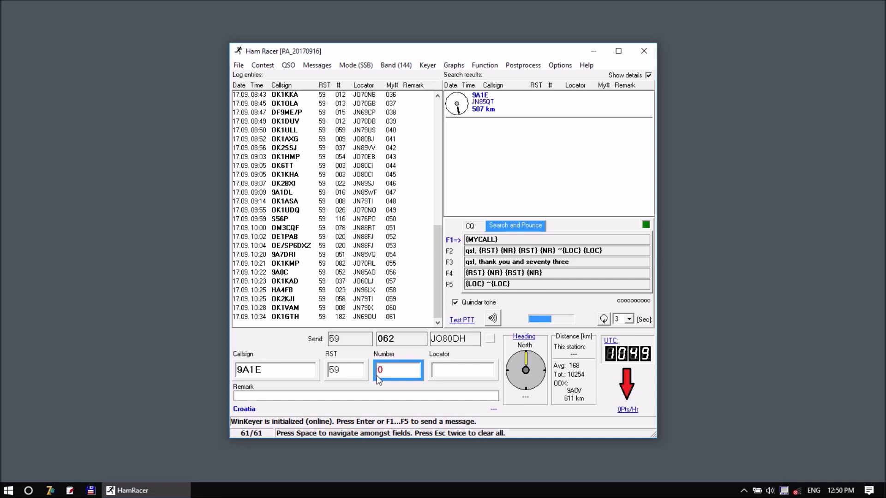
{"action": "key", "text": "space"}
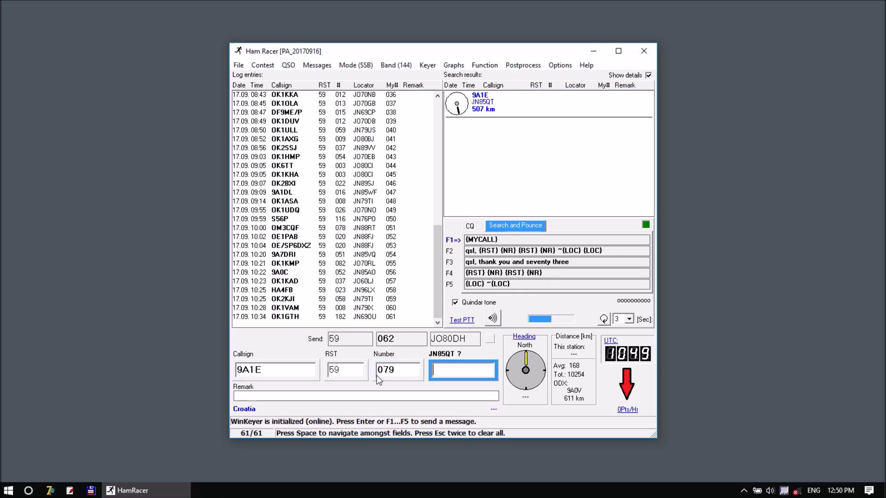
{"action": "type", "text": "JN85"}
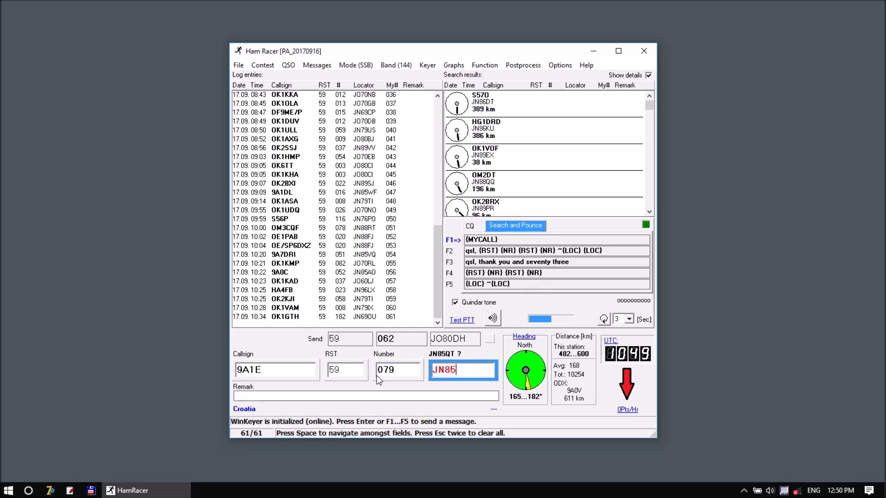
{"action": "type", "text": "QT"}
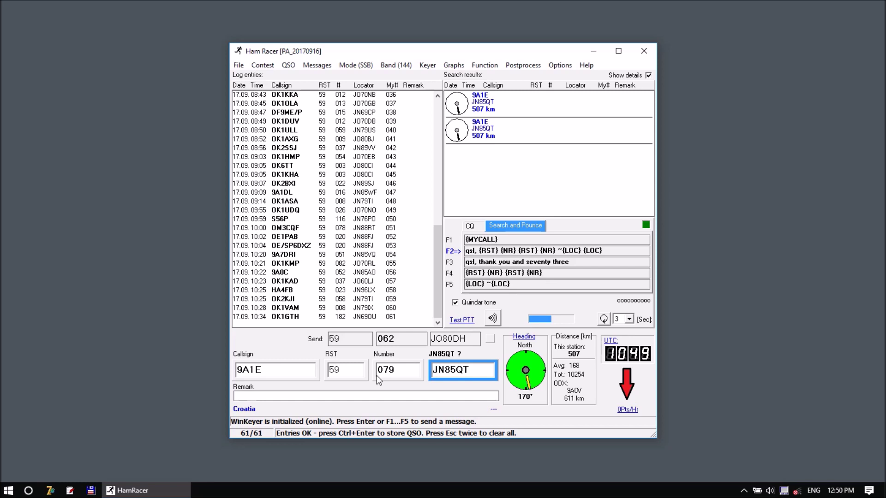
{"action": "key", "text": "Return"}
{"action": "key", "text": "ctrl+Return"}
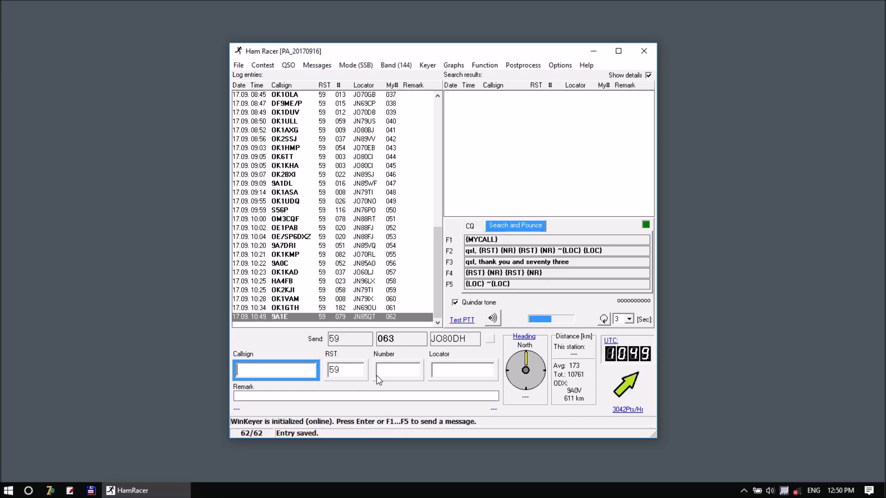